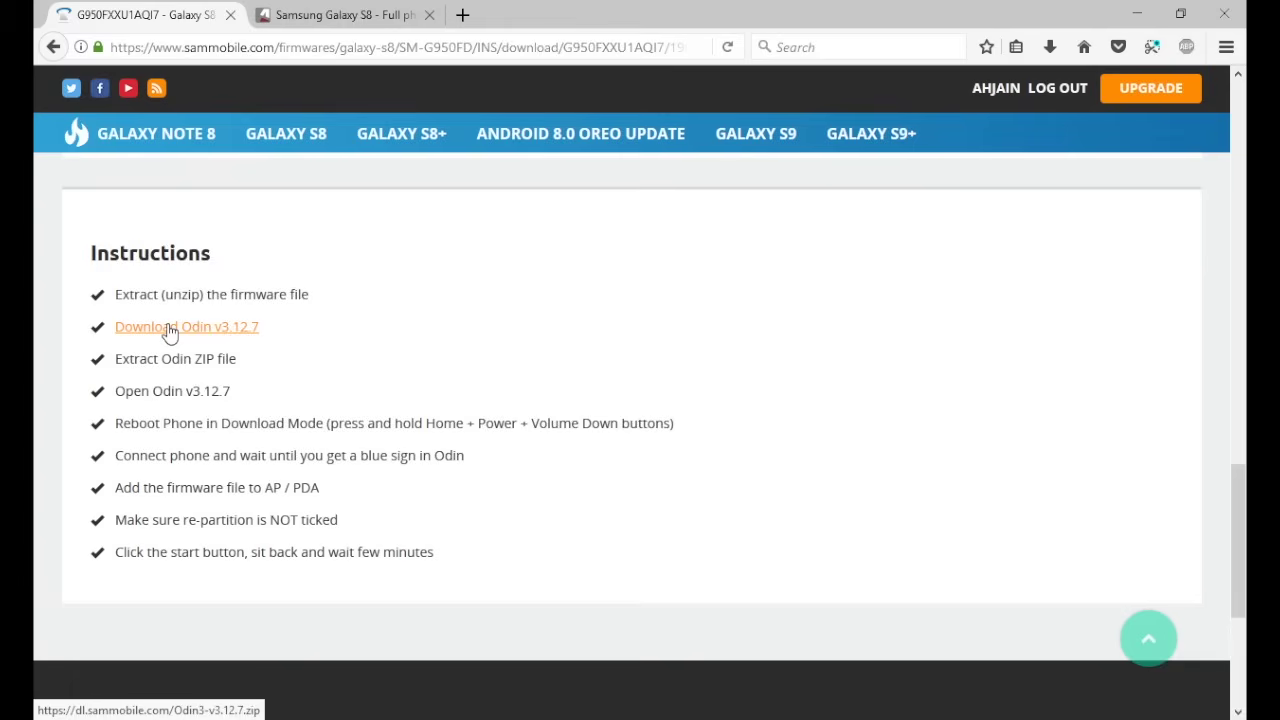
- Download the Odin v3.12.7 archive linked in the firmware page's instructions
scroll(168, 330, "down", 2)
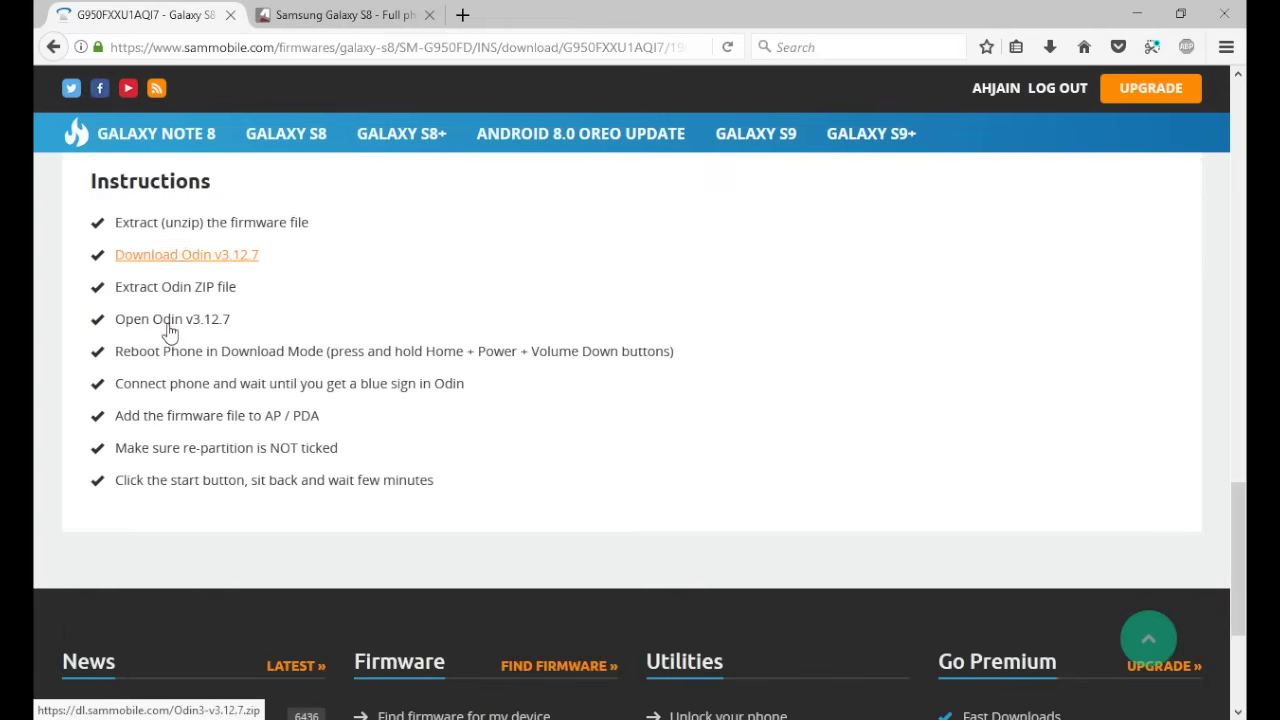
scroll(168, 326, "up", 1)
scroll(168, 326, "up", 1)
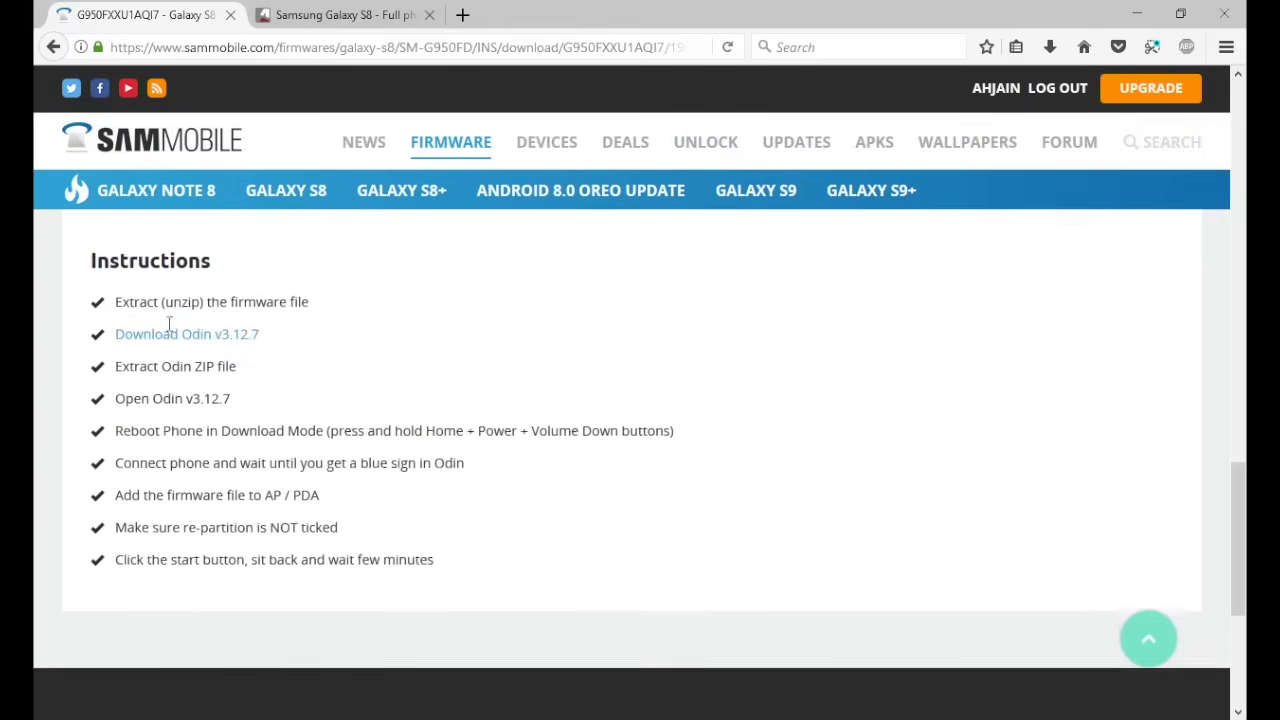
left_click(200, 348)
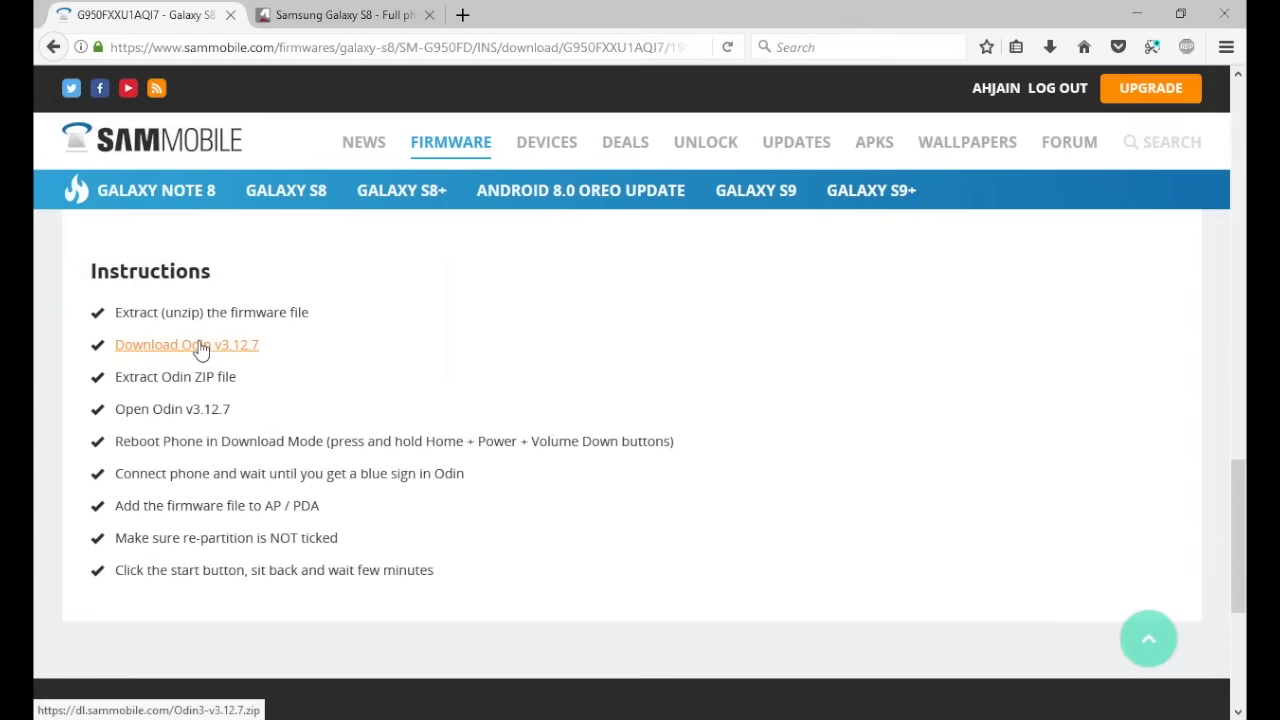
left_click(718, 479)
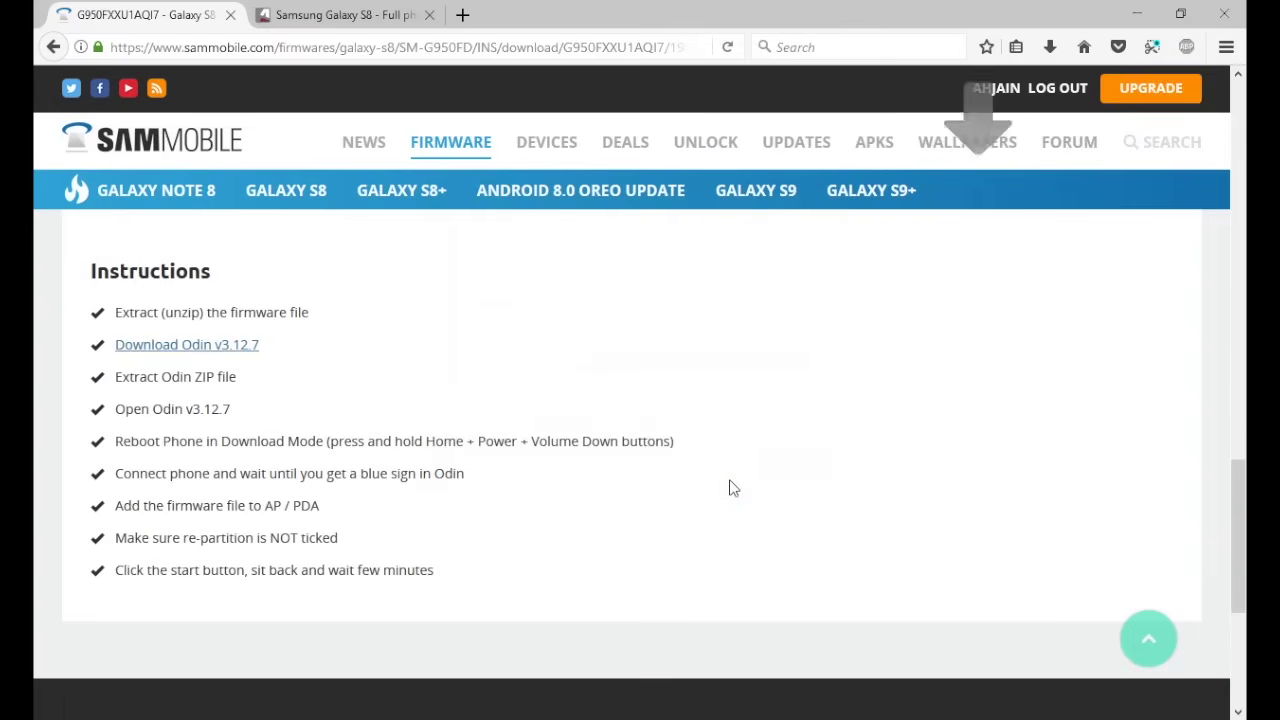
- Request the regular download of the Galaxy S8 SM-G950FD firmware and confirm it on the confirmation page
scroll(731, 486, "down", 3)
scroll(735, 486, "up", 6)
scroll(731, 486, "up", 6)
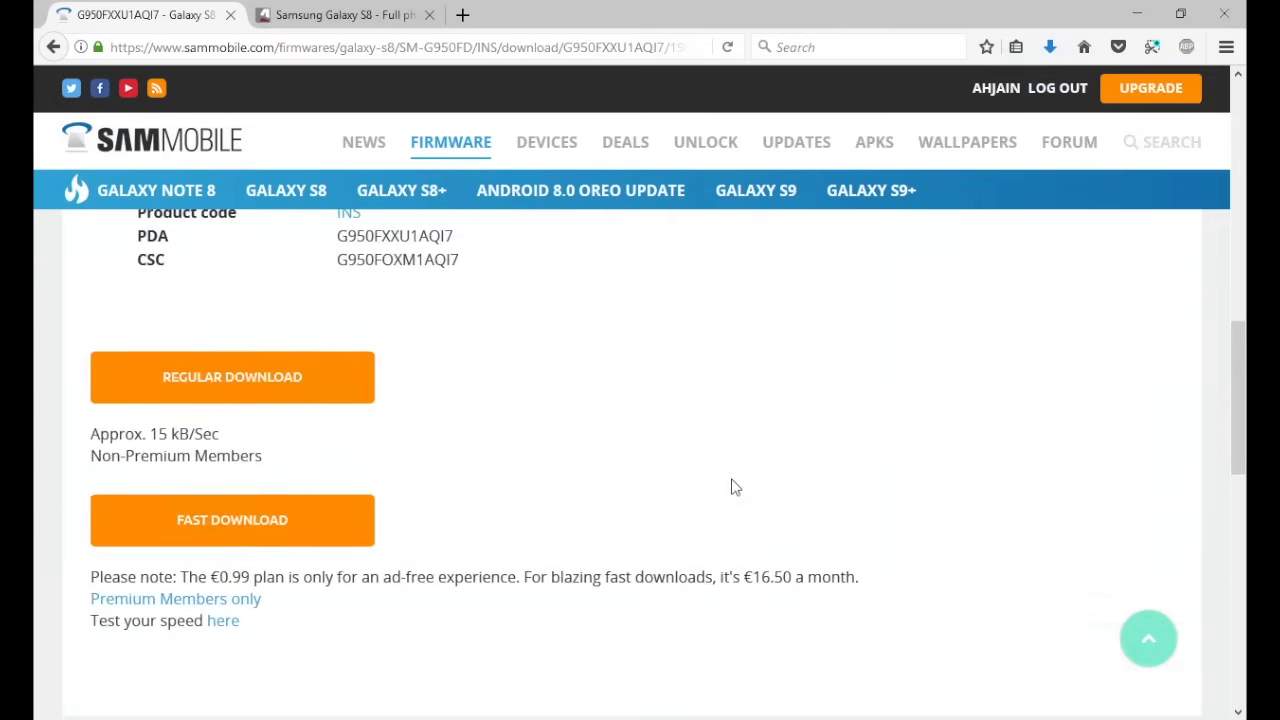
scroll(283, 440, "up", 2)
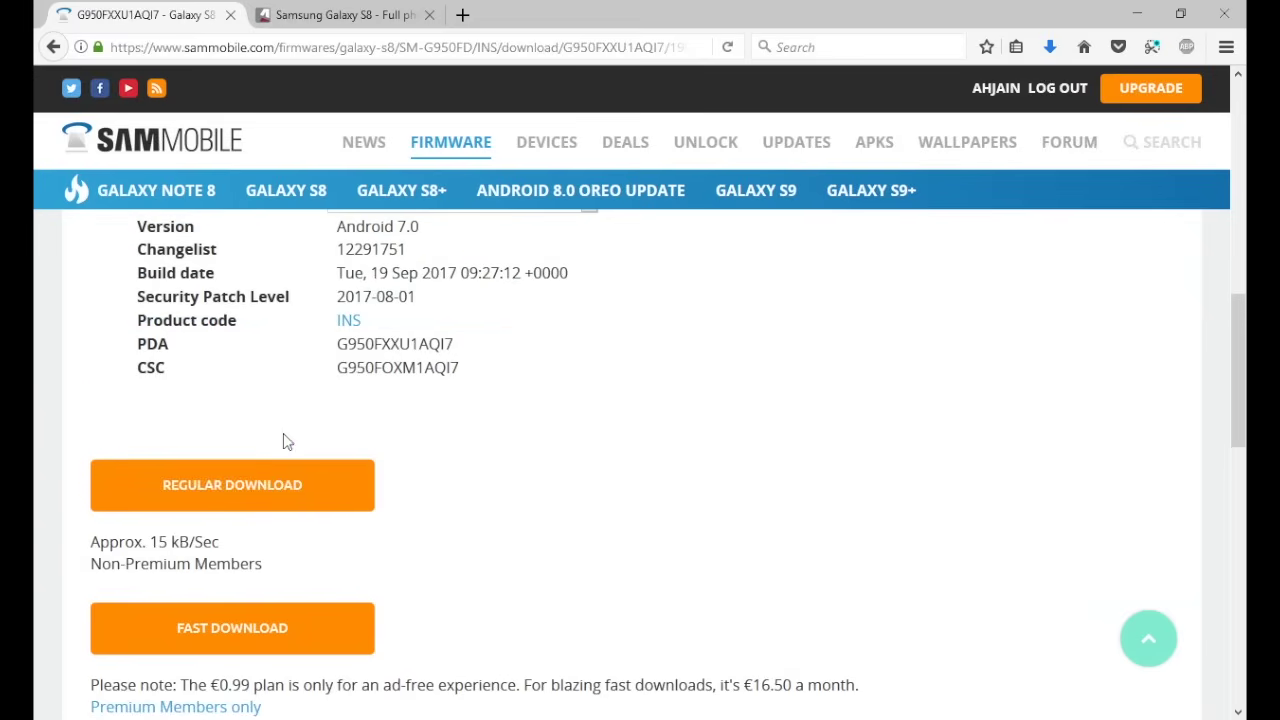
left_click(251, 492)
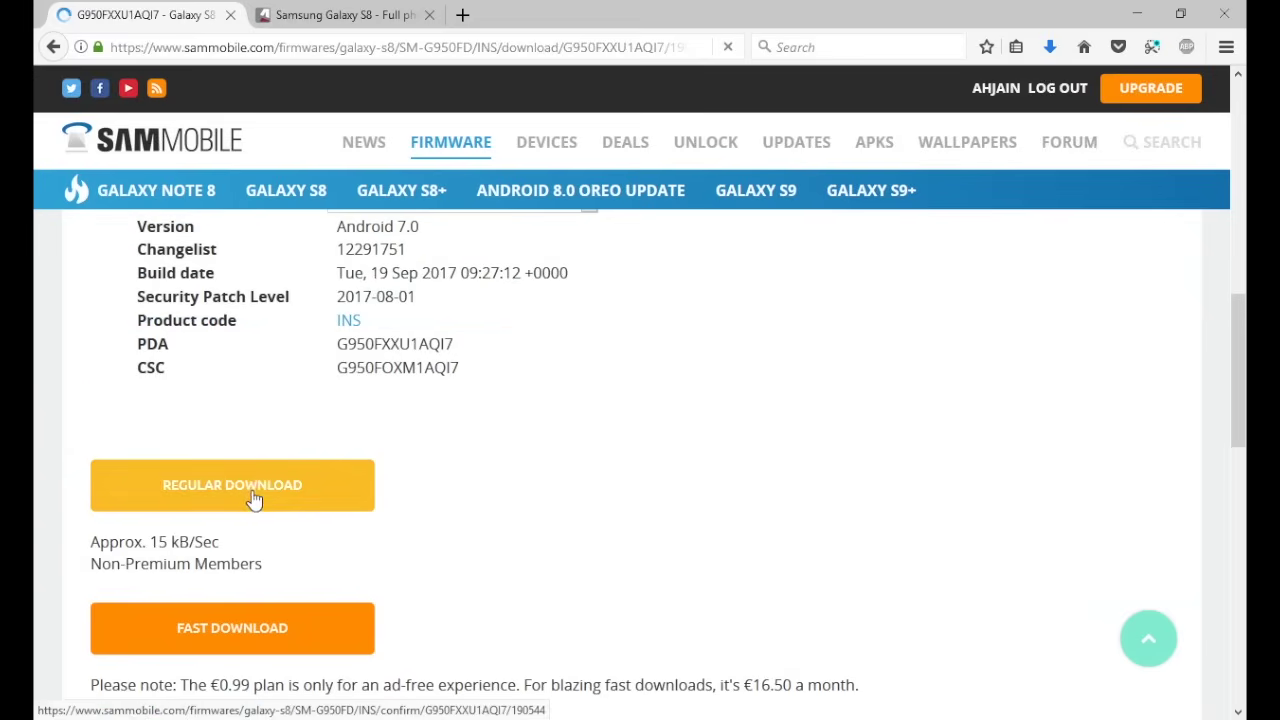
scroll(309, 497, "down", 2)
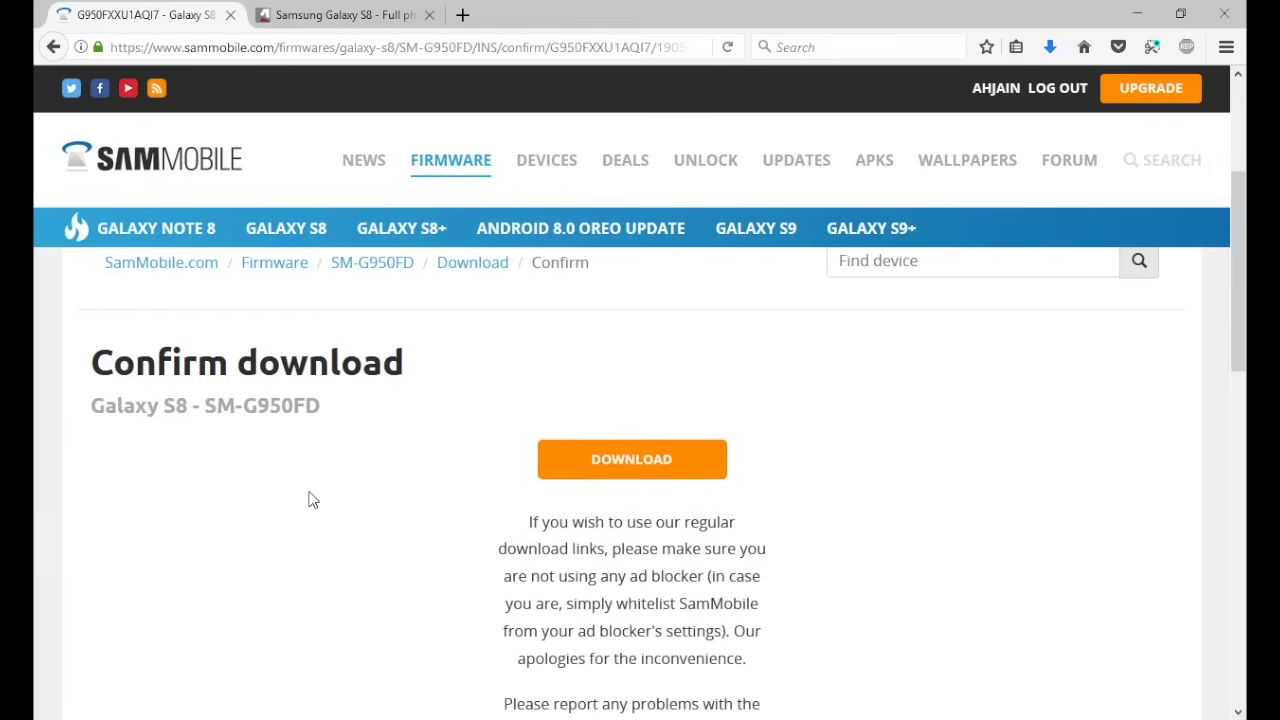
left_click(592, 470)
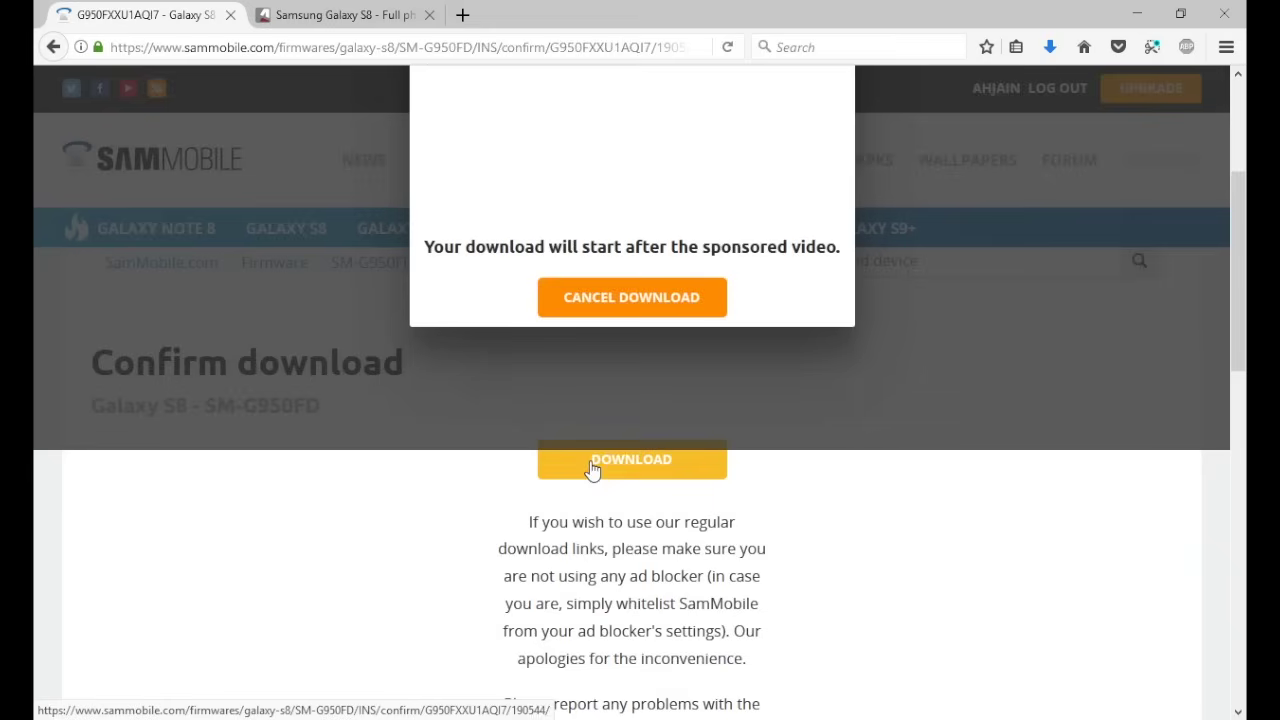
- Cancel the pending firmware download and close the browser with all its tabs
left_click(669, 313)
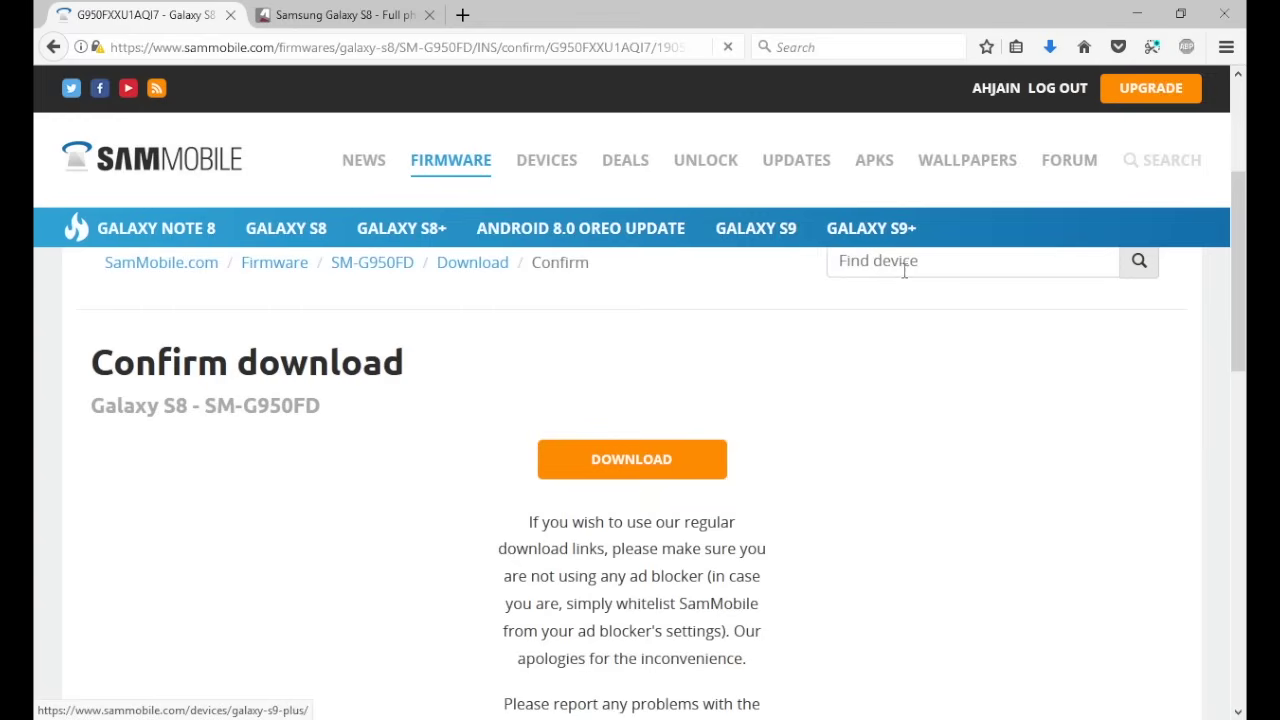
left_click(1227, 10)
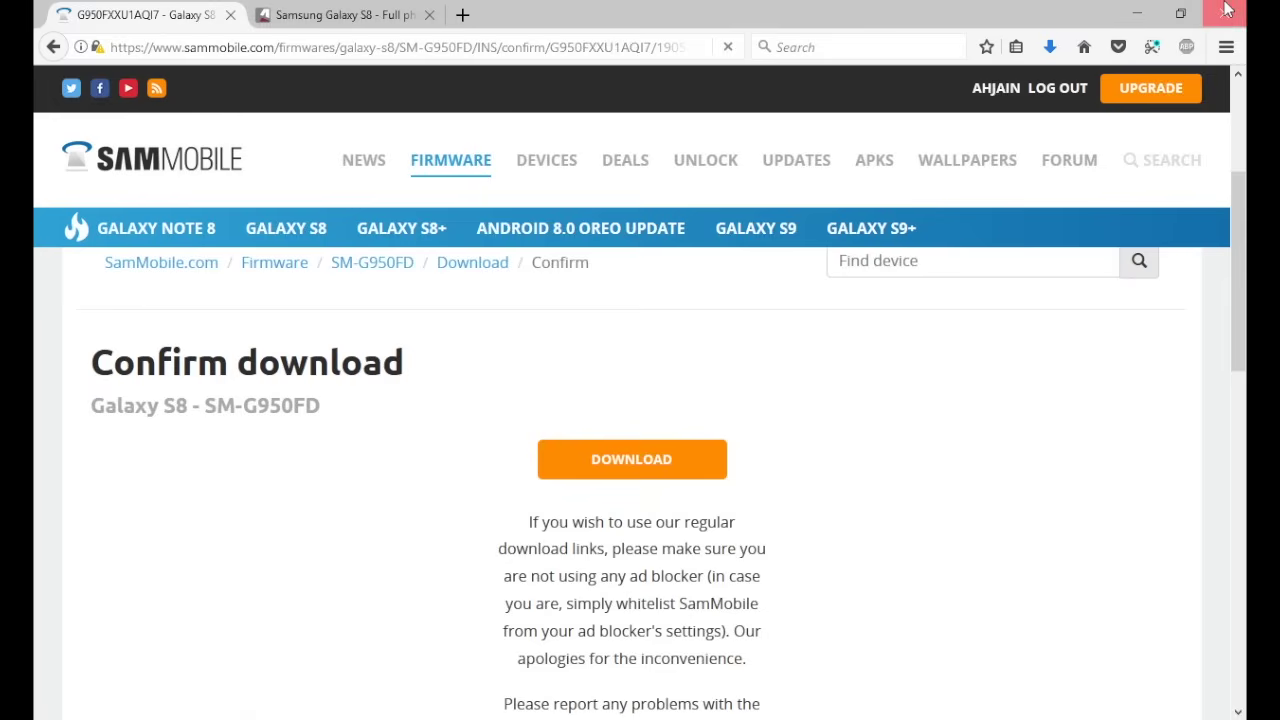
key("Return")
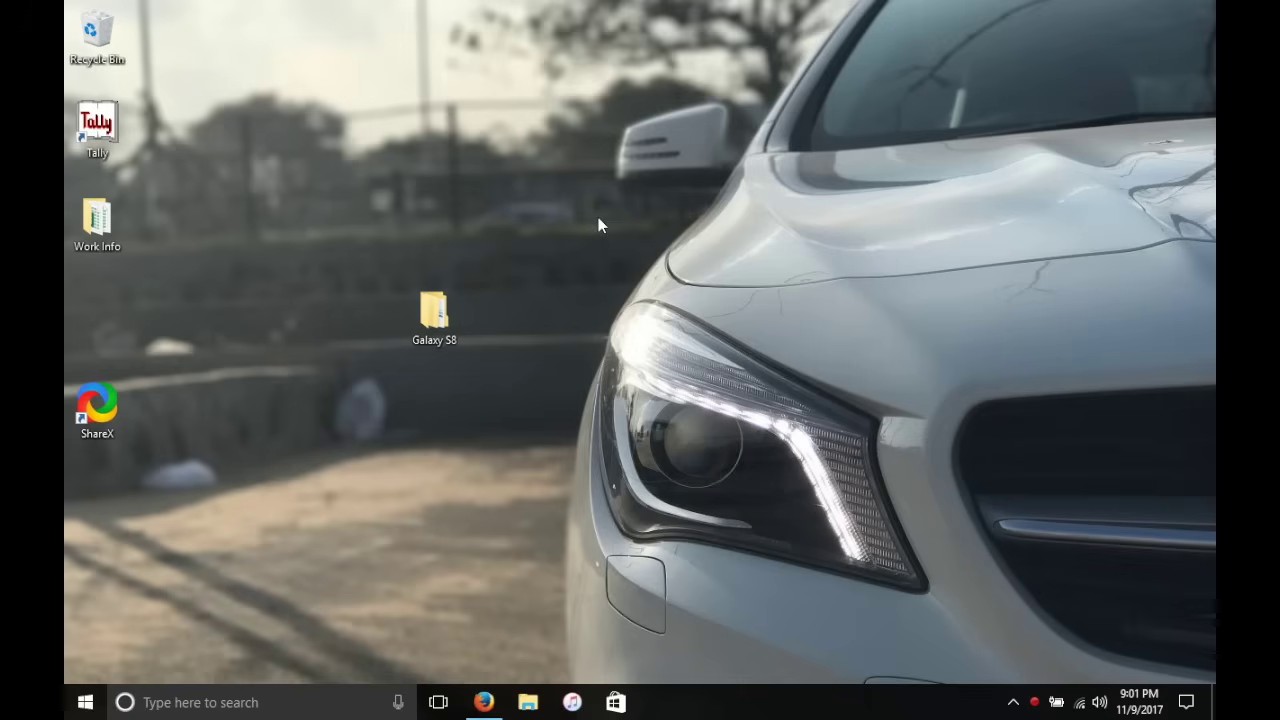
- Open the Galaxy S8 folder on the desktop in a maximized window and launch Odin3 from the nested Odin3_v3.12.7 folder
mouse_move(448, 314)
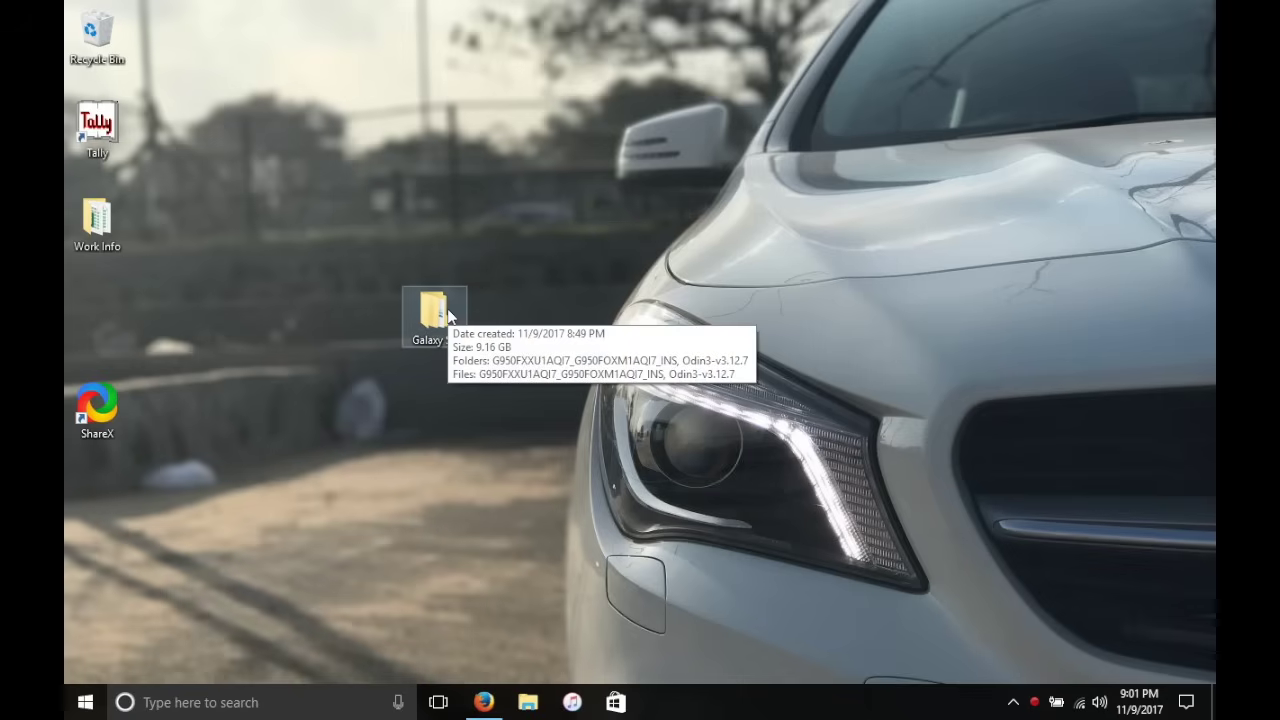
double_click(448, 314)
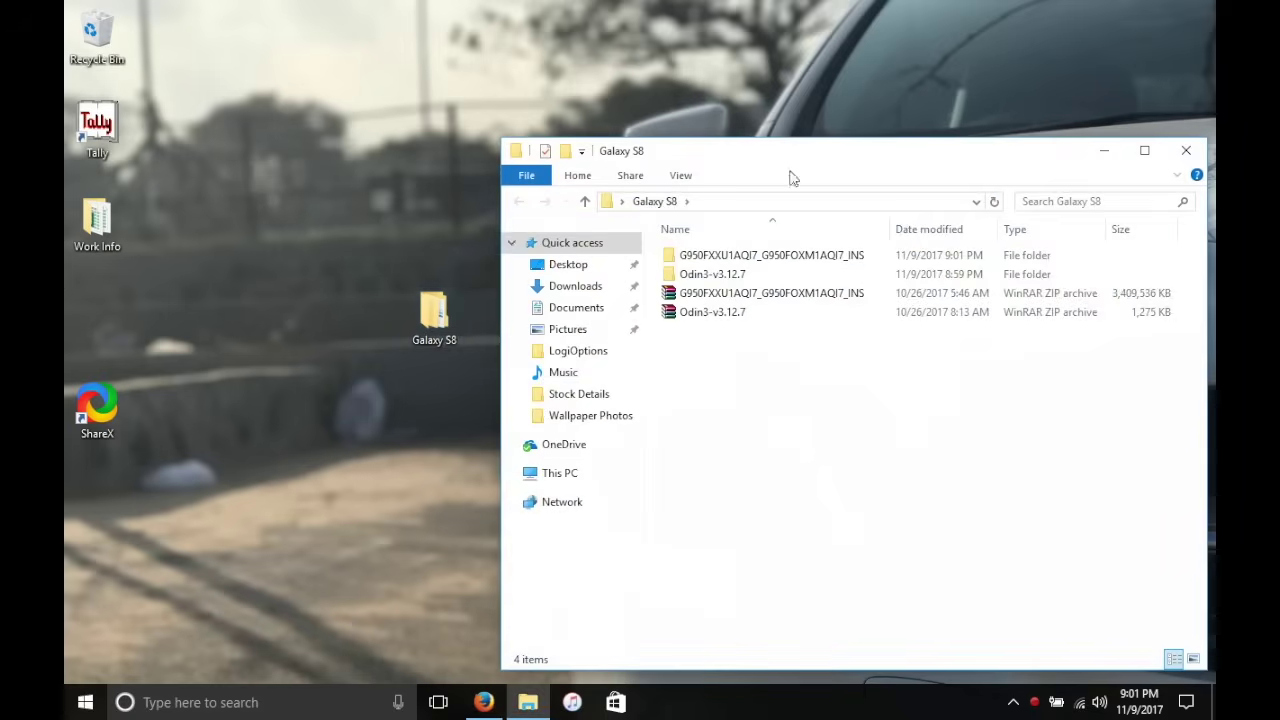
left_click_drag(872, 163, 829, 4)
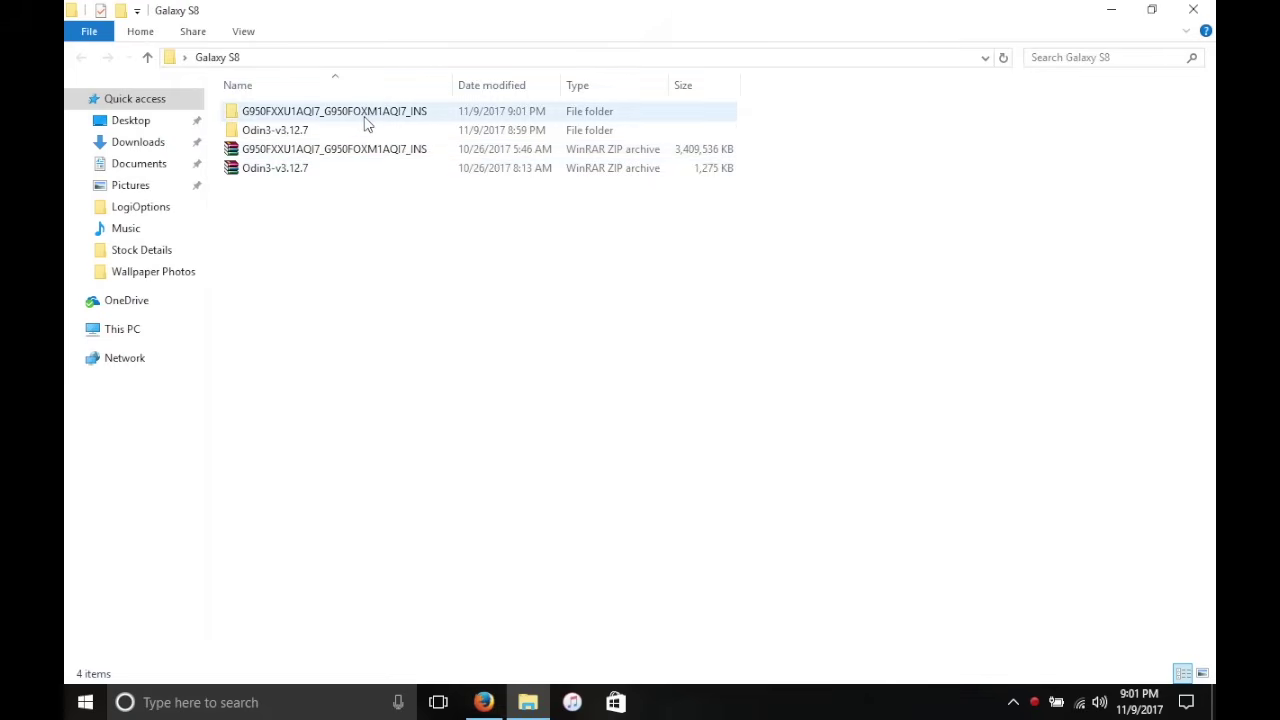
double_click(334, 130)
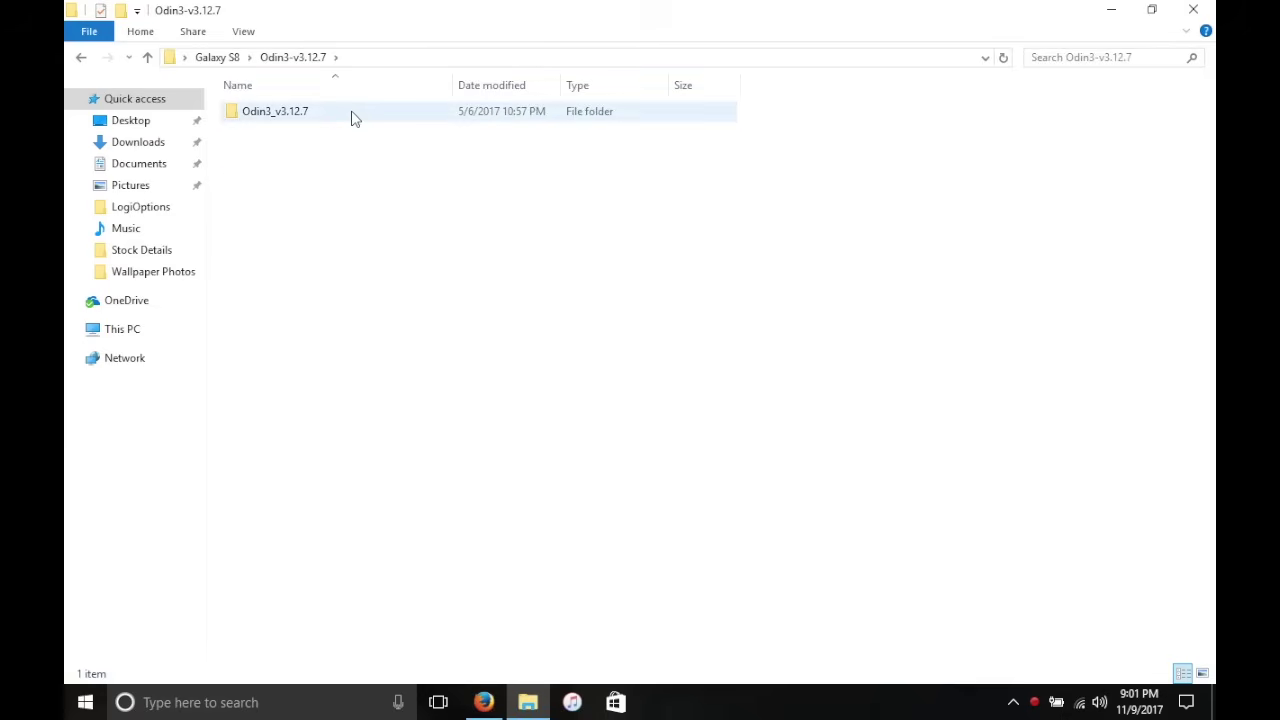
double_click(351, 113)
double_click(330, 113)
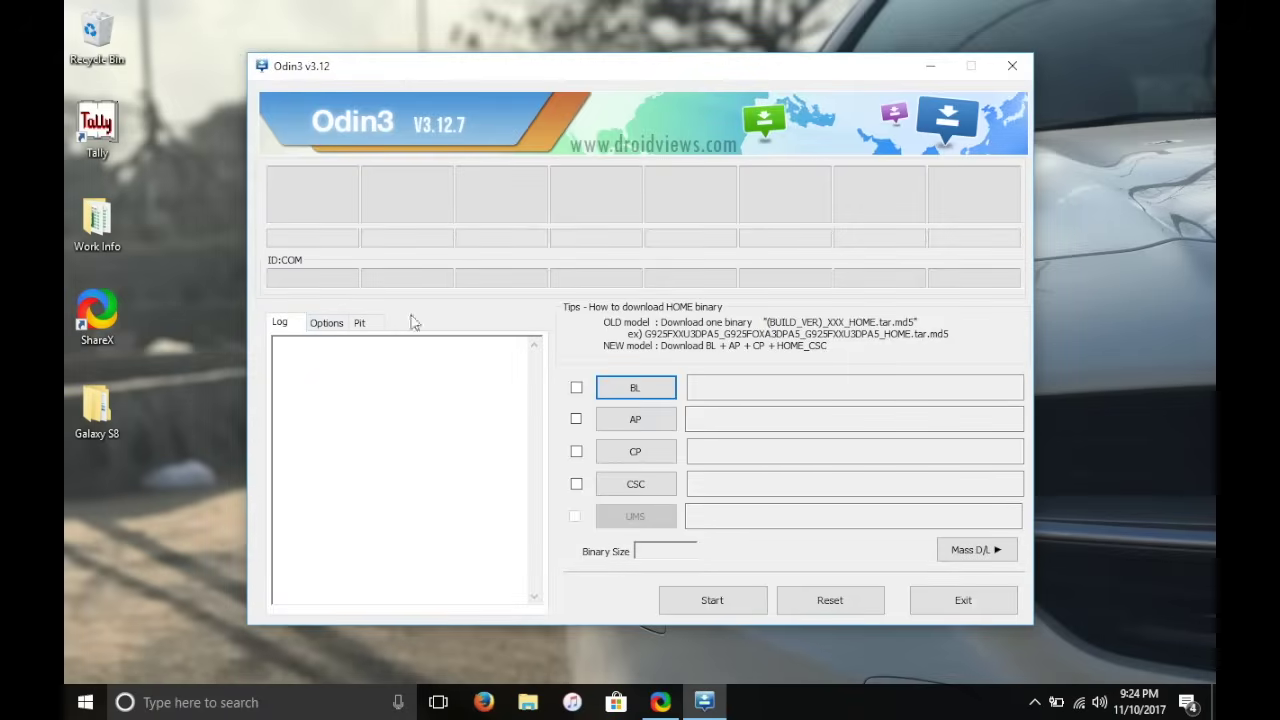
- Check Odin's flashing options, such as Auto Reboot, Re-Partition and F. Reset Time, and return to the log
left_click(330, 324)
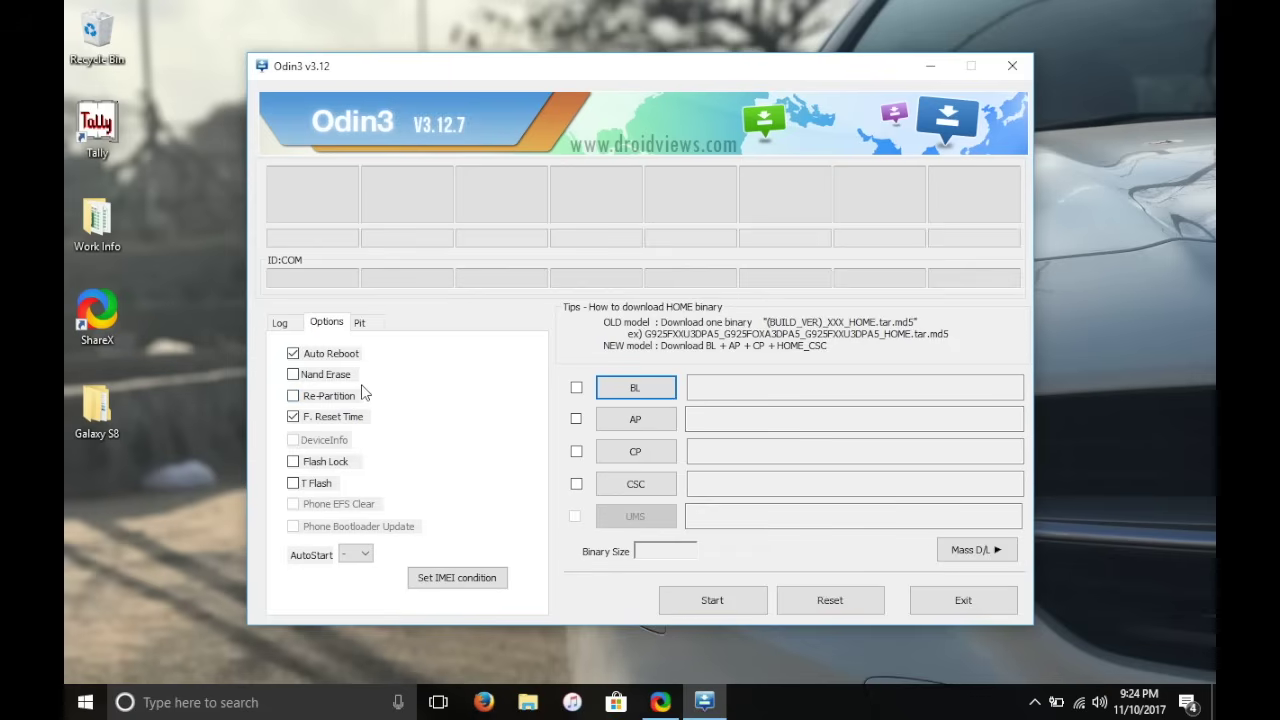
left_click(300, 332)
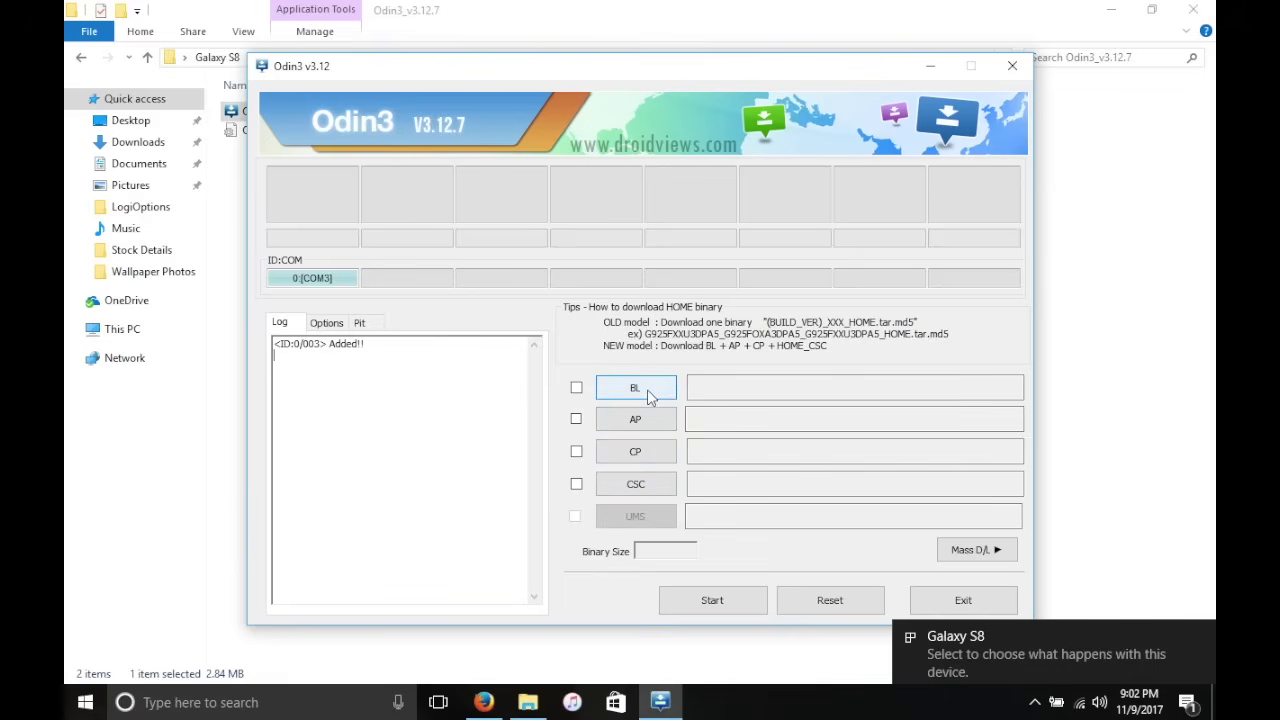
- Load the BL_G950FXXU1AQI7 file into the BL slot from the desktop folder Galaxy S8, subfolder G950FXXU1AQI7_G950FOXM1AQI7_INS
left_click(647, 389)
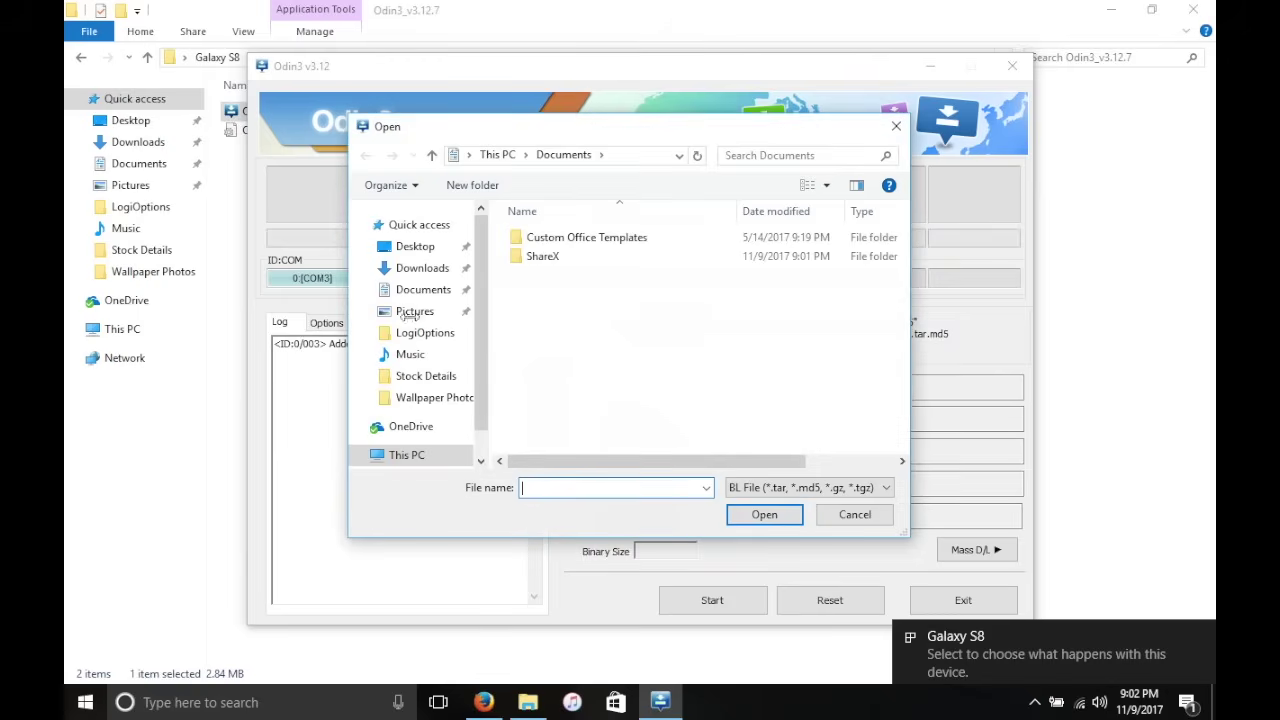
left_click(404, 250)
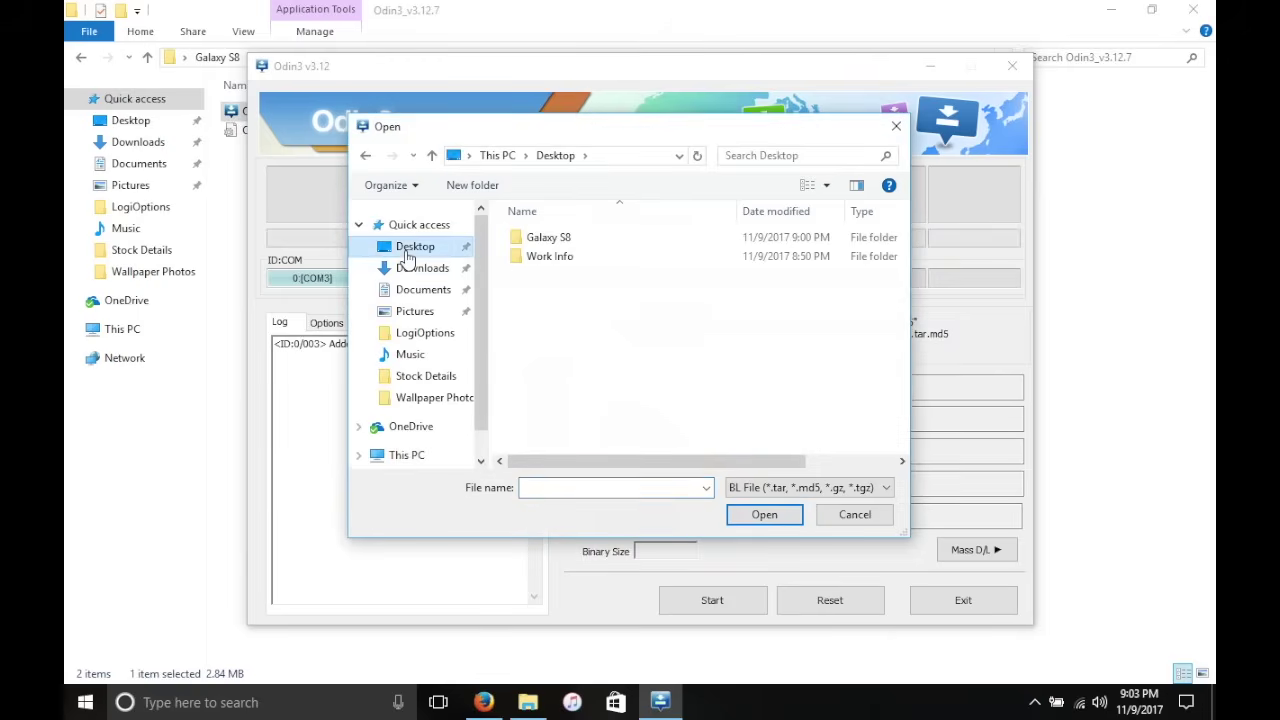
left_click(572, 242)
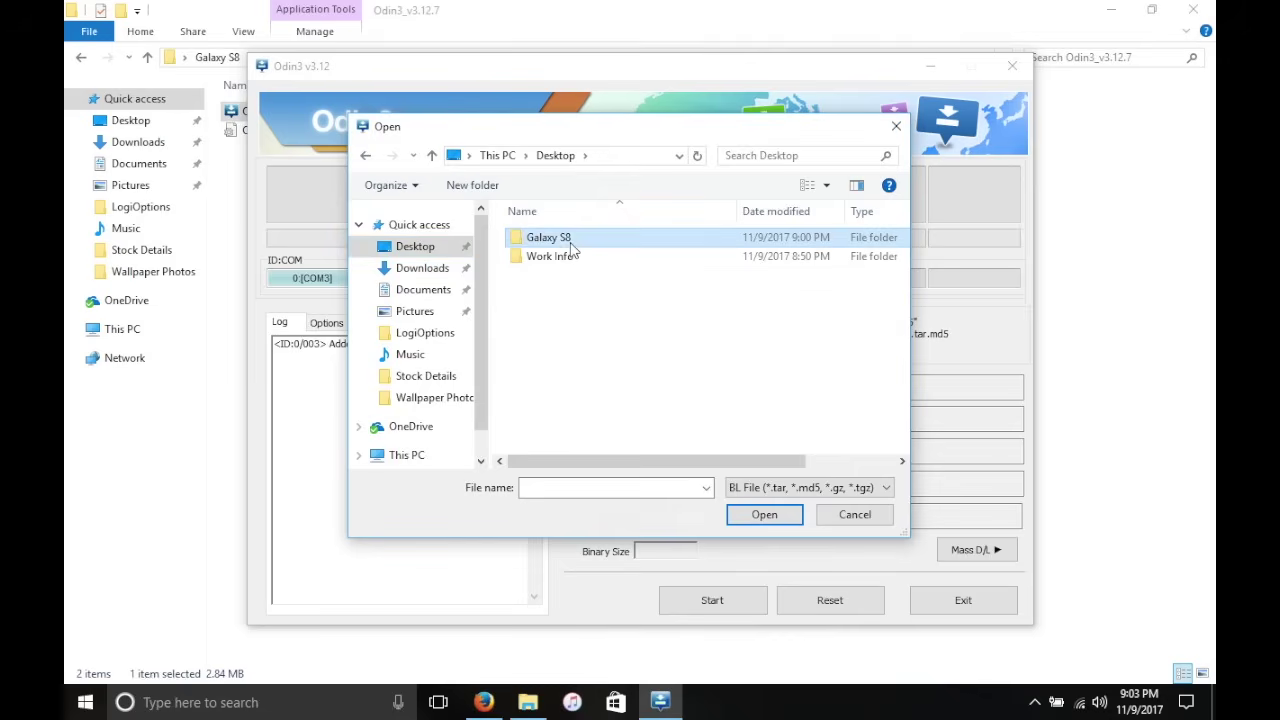
double_click(566, 245)
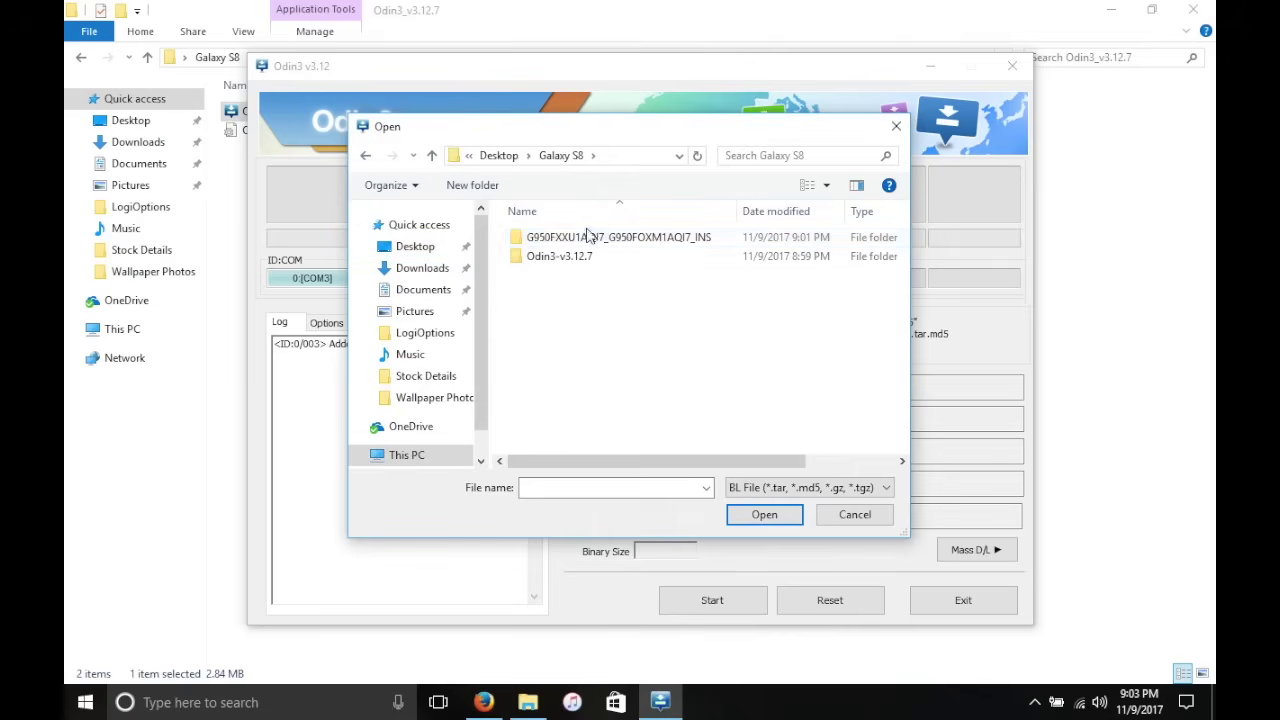
double_click(648, 242)
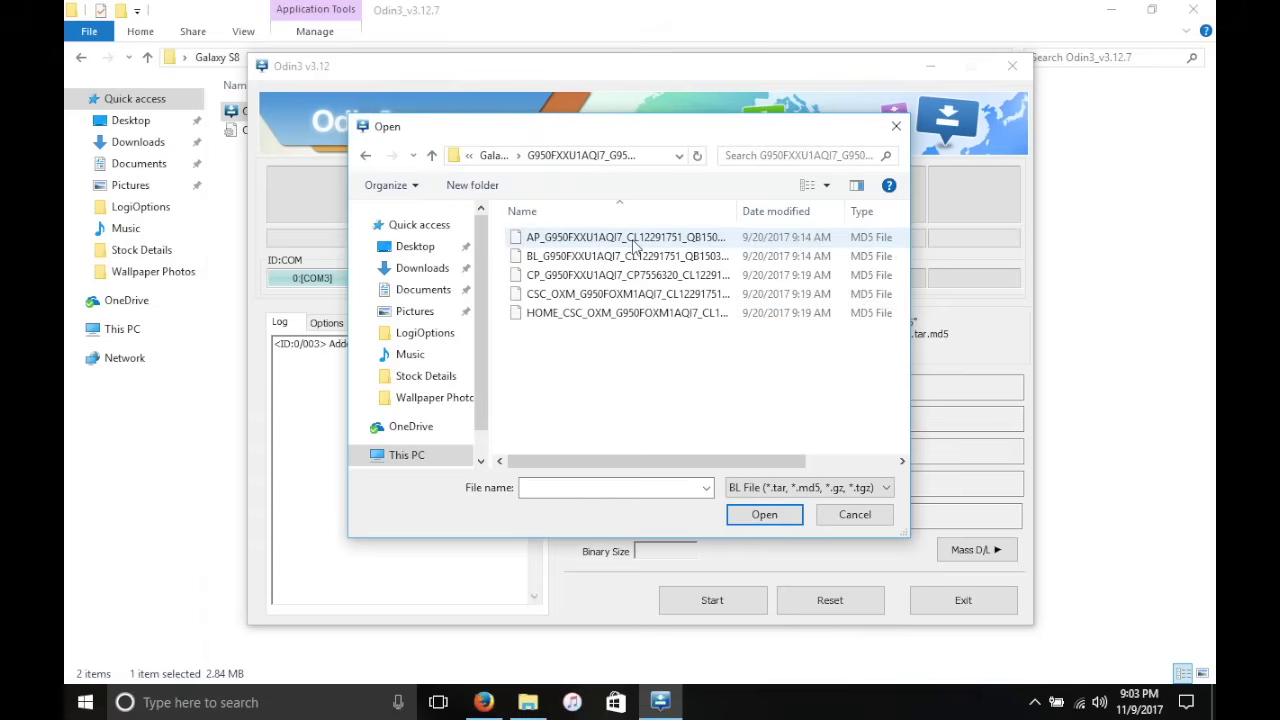
left_click(536, 260)
left_click(748, 515)
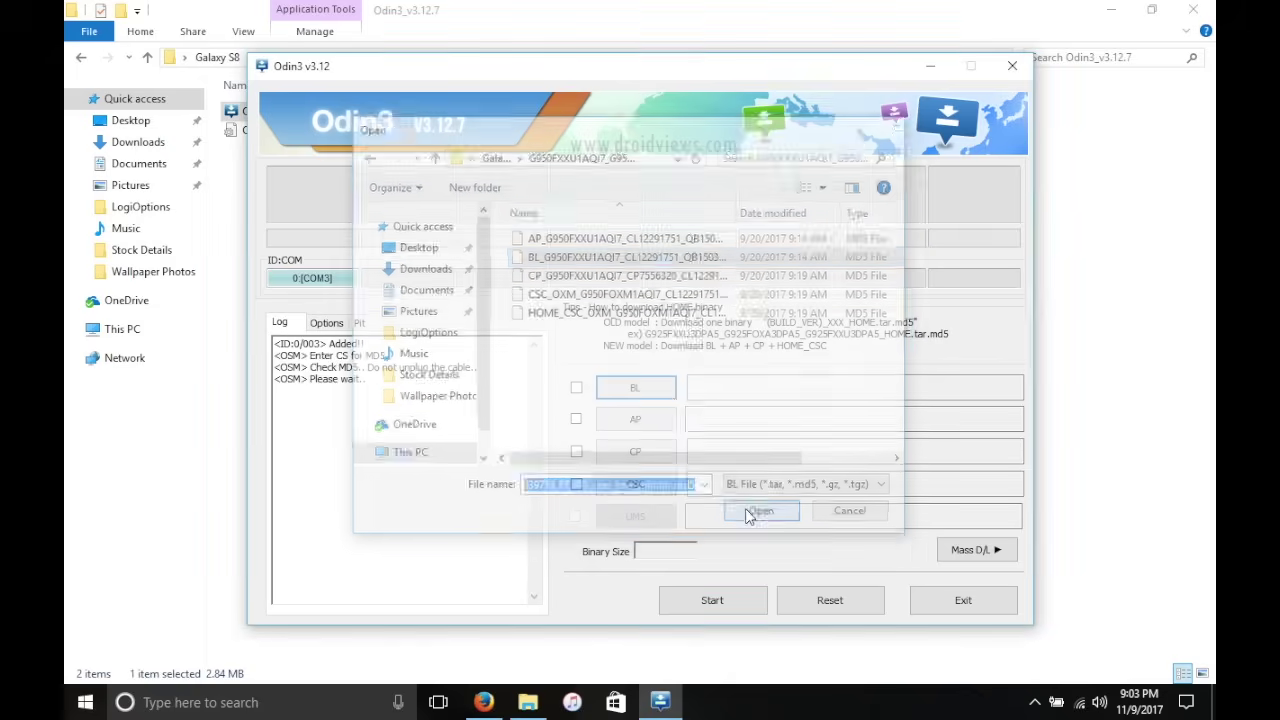
- Load the AP_G950FXXU1AQI7 firmware file into Odin's AP slot
left_click(634, 424)
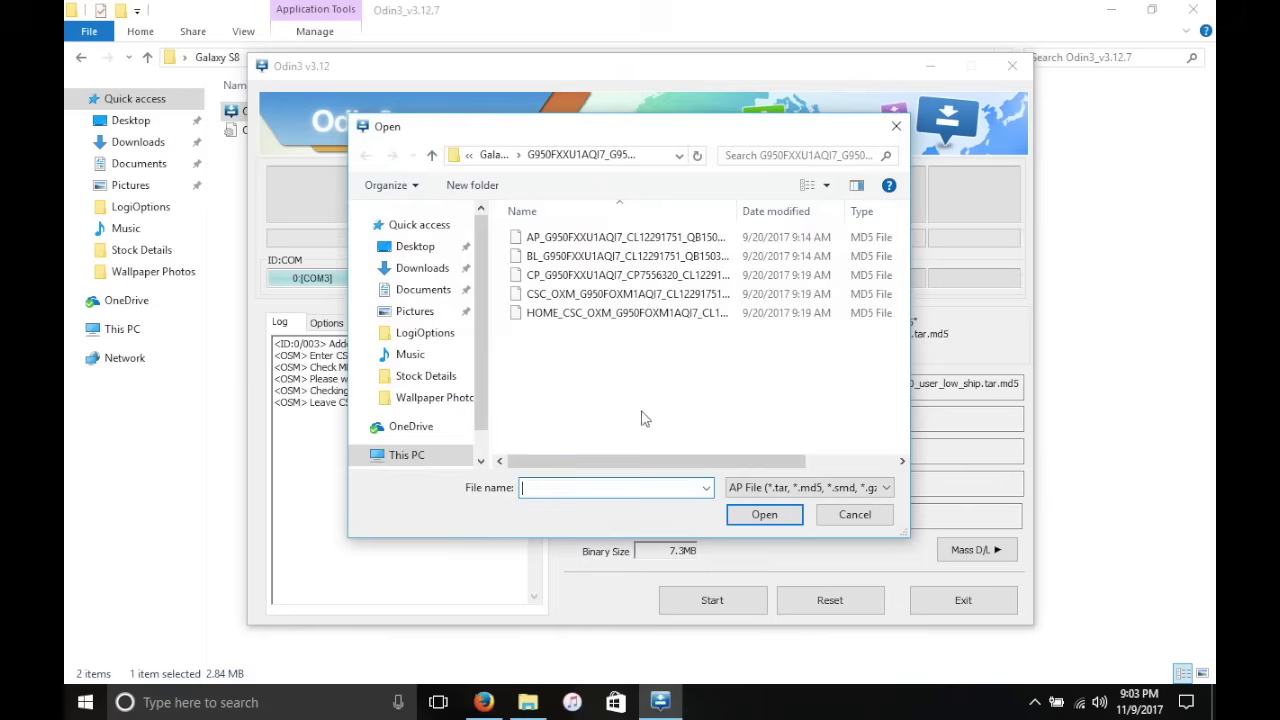
left_click(535, 245)
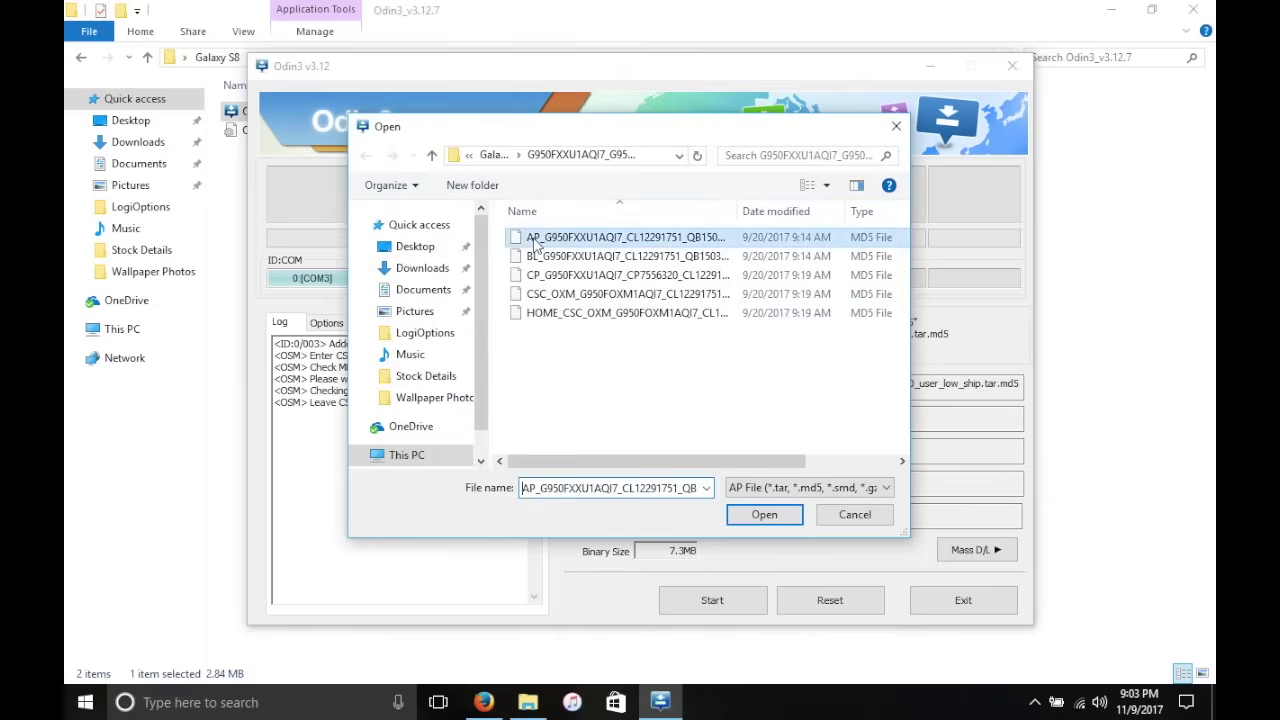
left_click(765, 514)
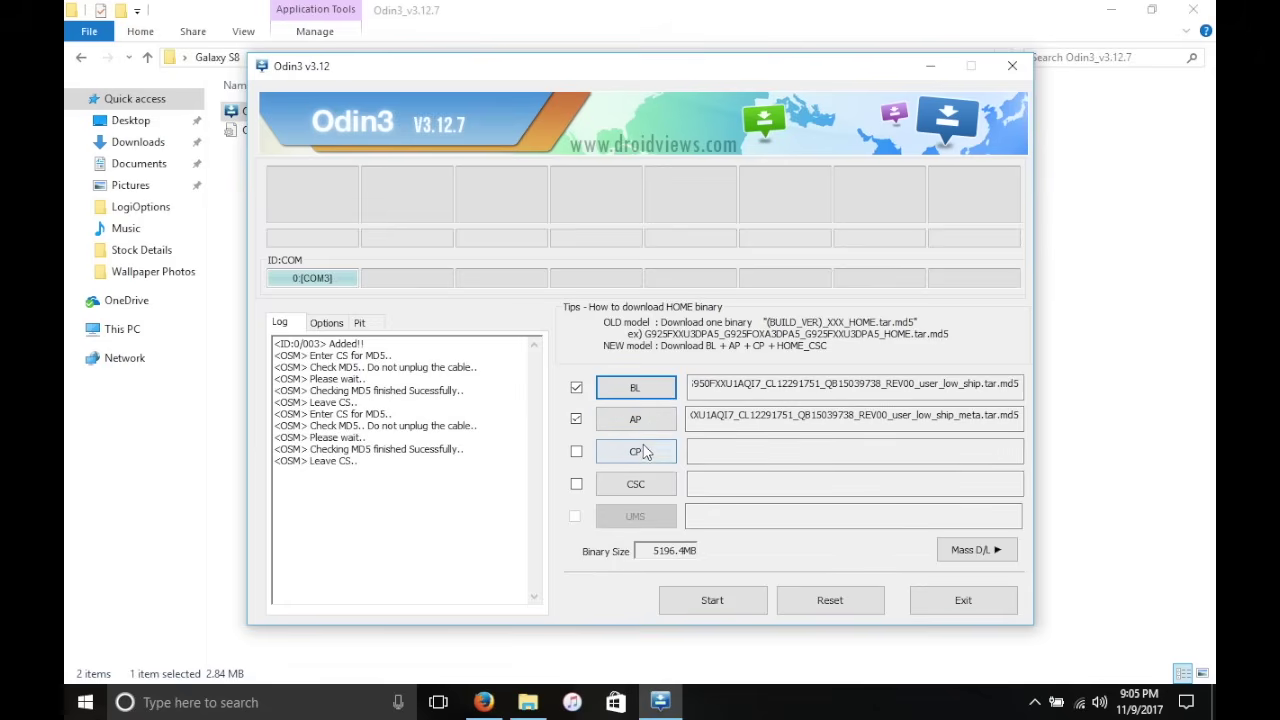
- Load the CP_G950FXXU1AQI7 firmware file into Odin's CP slot
left_click(636, 452)
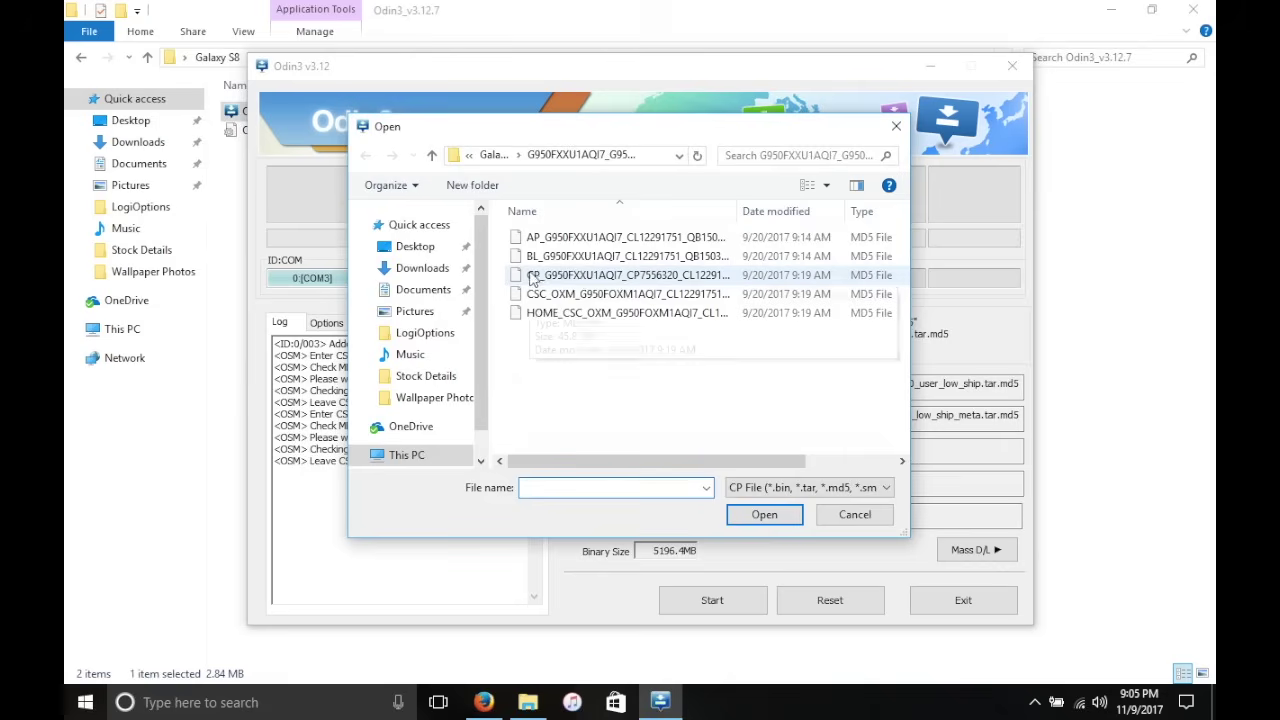
left_click(578, 276)
left_click(742, 512)
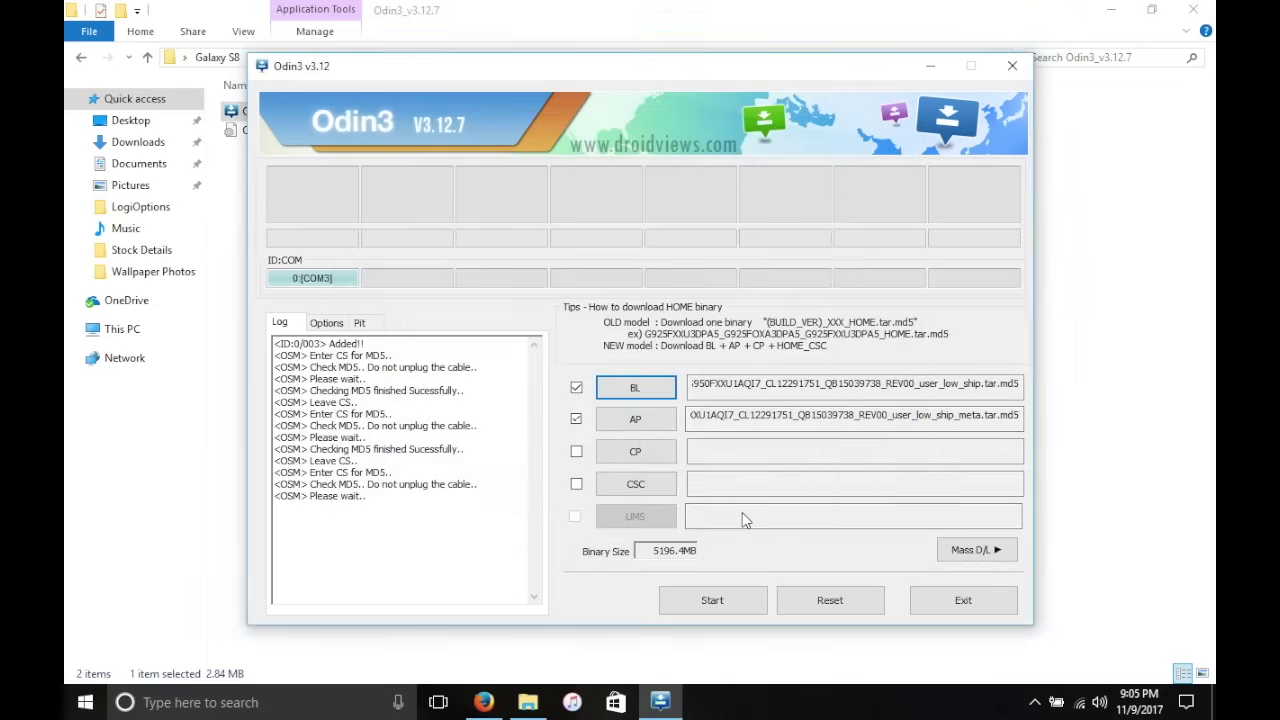
- Load the CSC_OXM_G950FOXM1AQI7 file, rather than the HOME_CSC one, into Odin's CSC slot
left_click(636, 486)
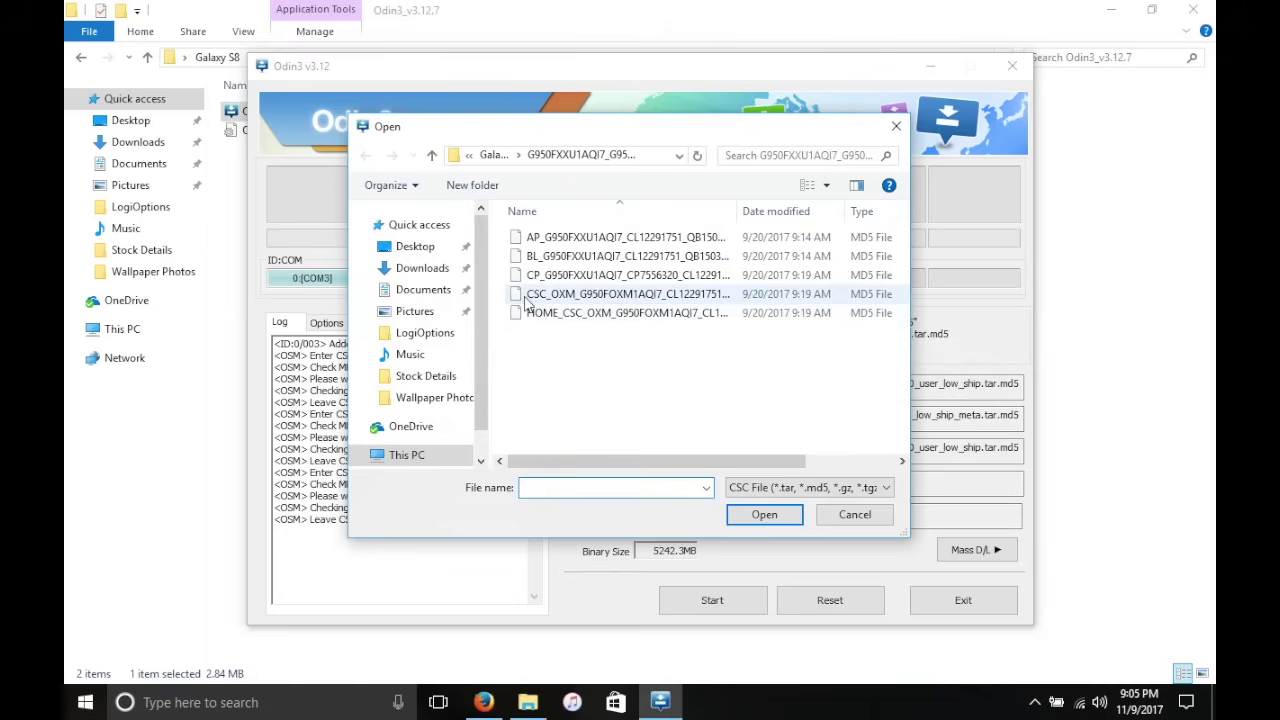
left_click(590, 296)
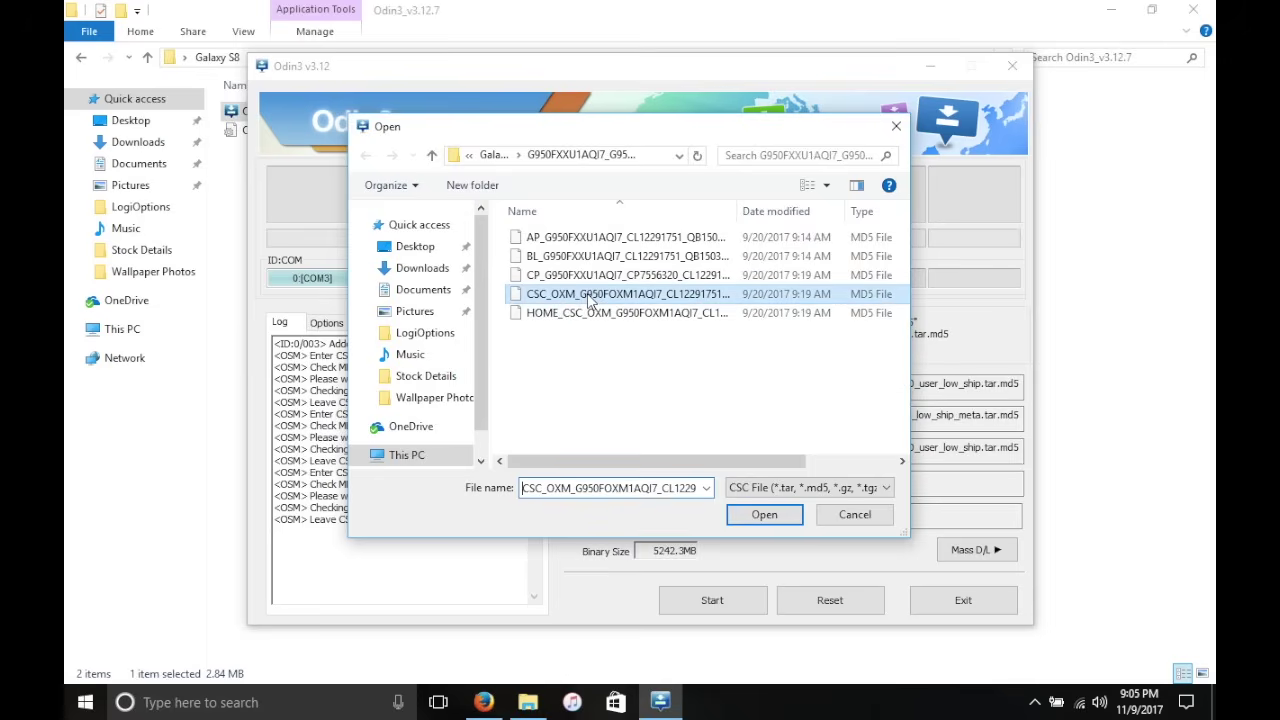
left_click(737, 514)
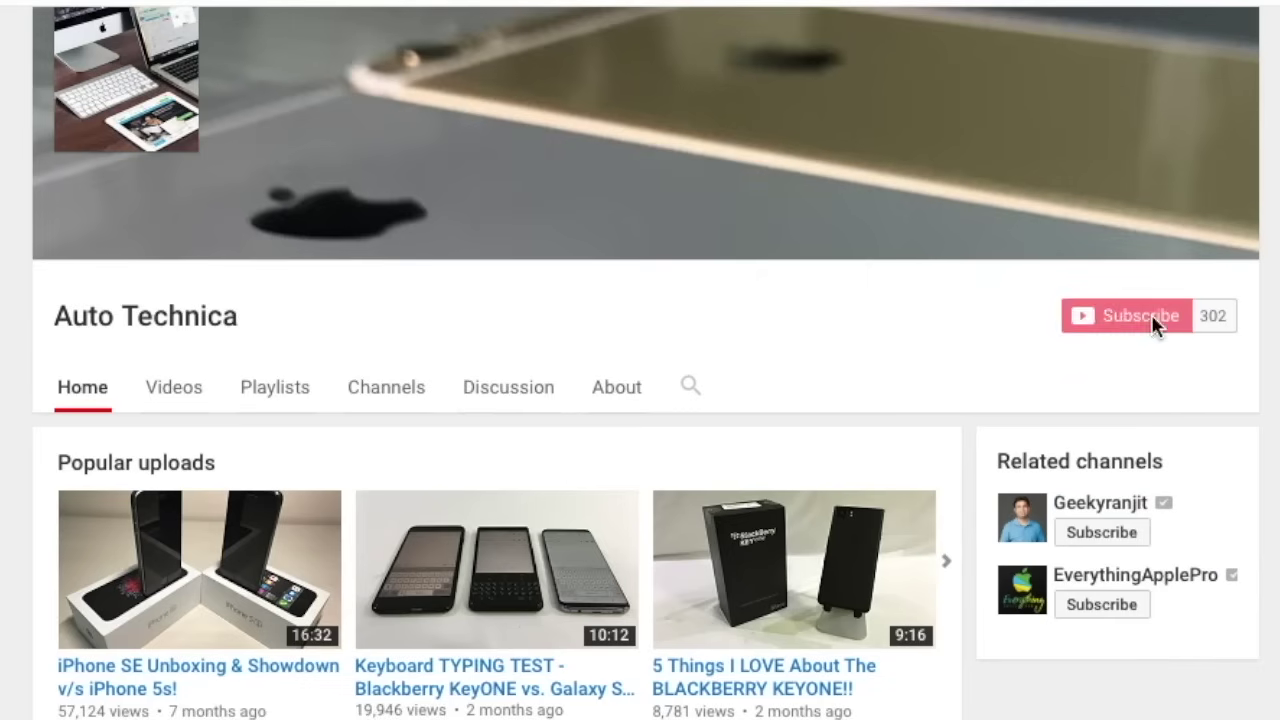
- Subscribe to the Auto Technica channel on YouTube
left_click(1151, 314)
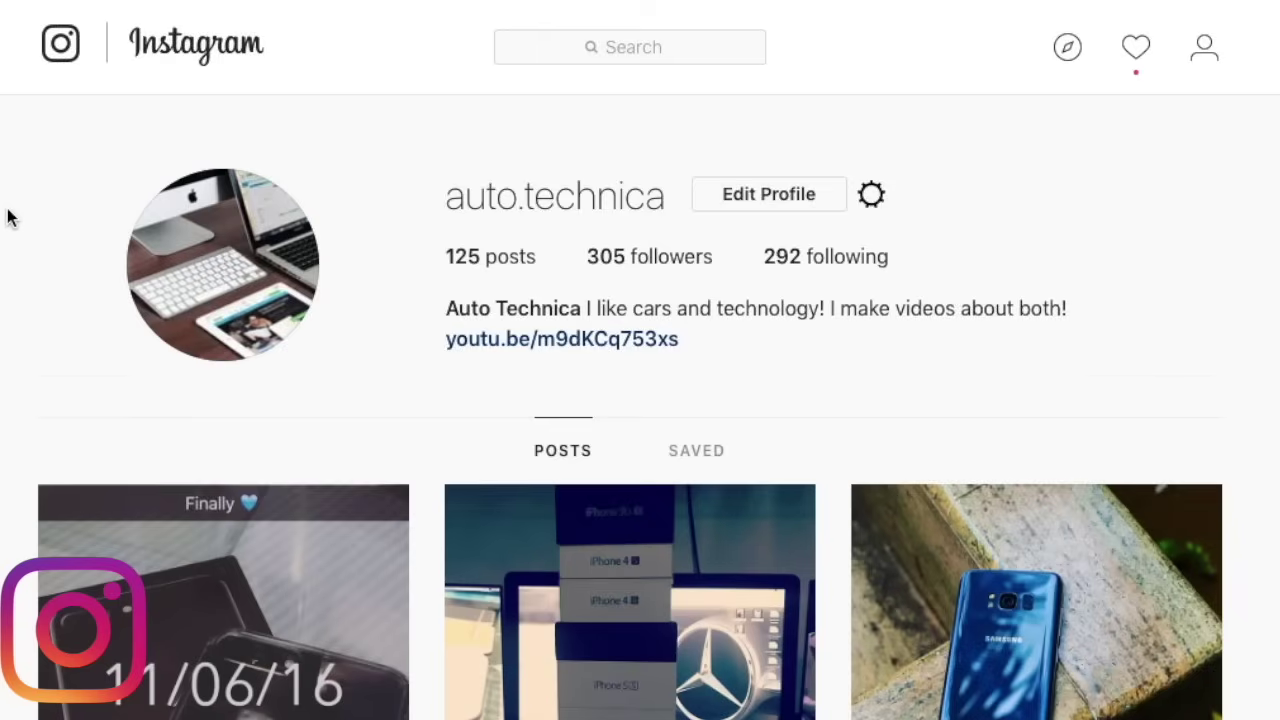
scroll(8, 217, "down", 3)
scroll(8, 217, "down", 8)
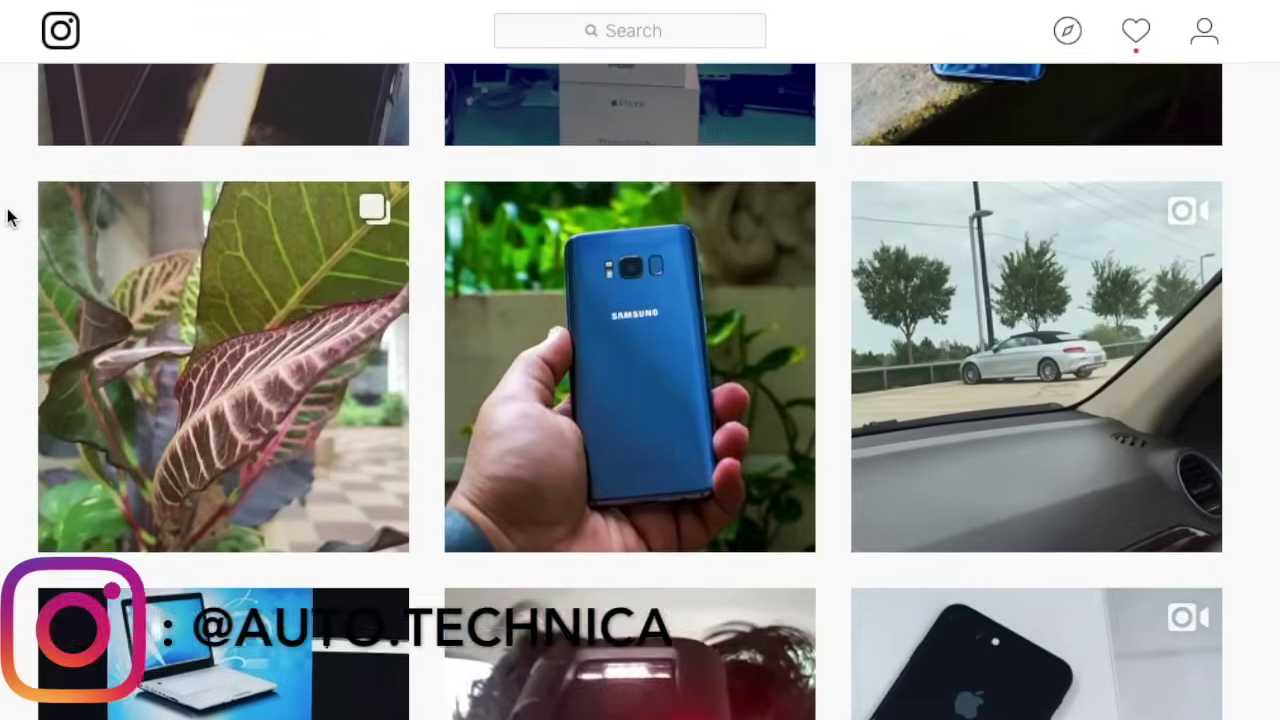
scroll(8, 217, "down", 2)
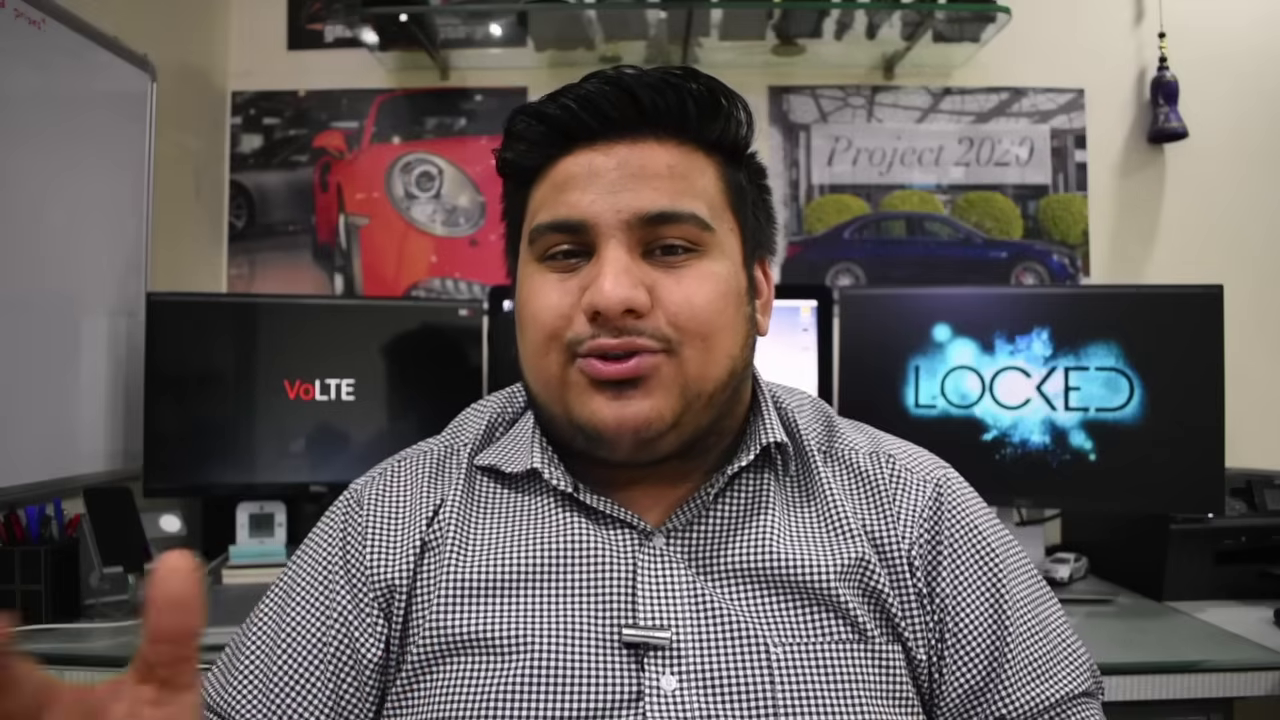